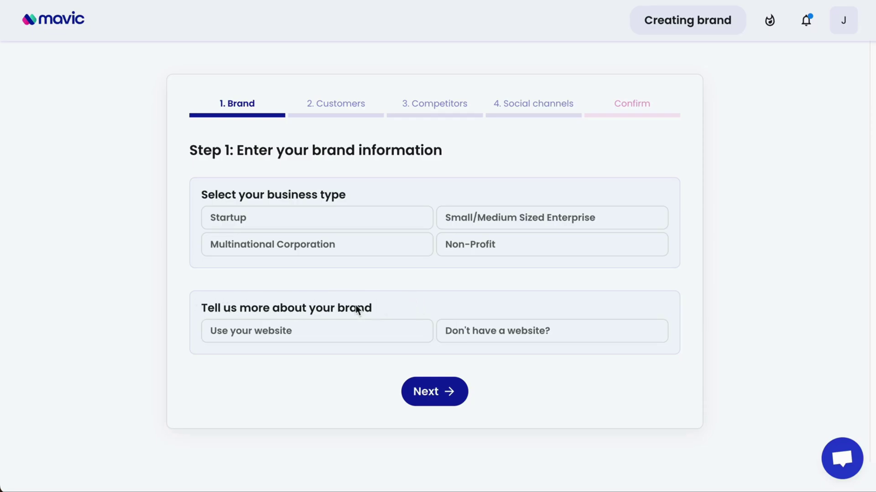
- Choose Startup as the business type, enter the website mavic.ai, and continue
left_click(518, 336)
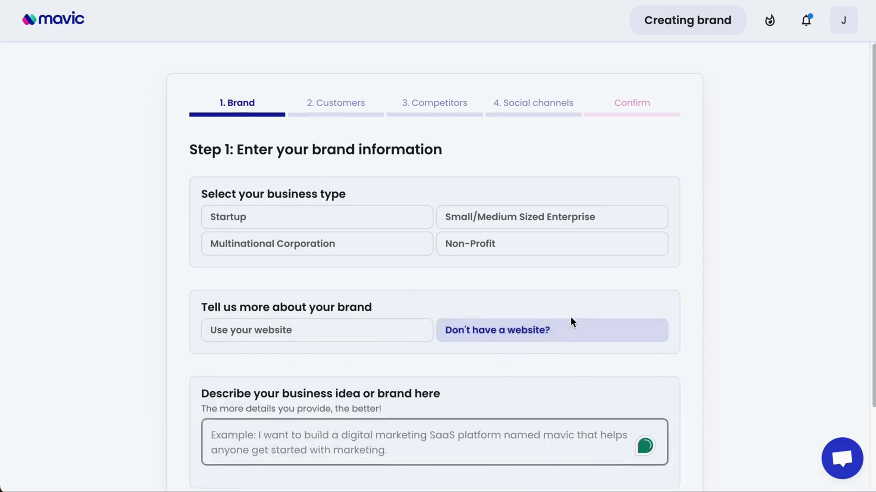
scroll(570, 317, "down", 2)
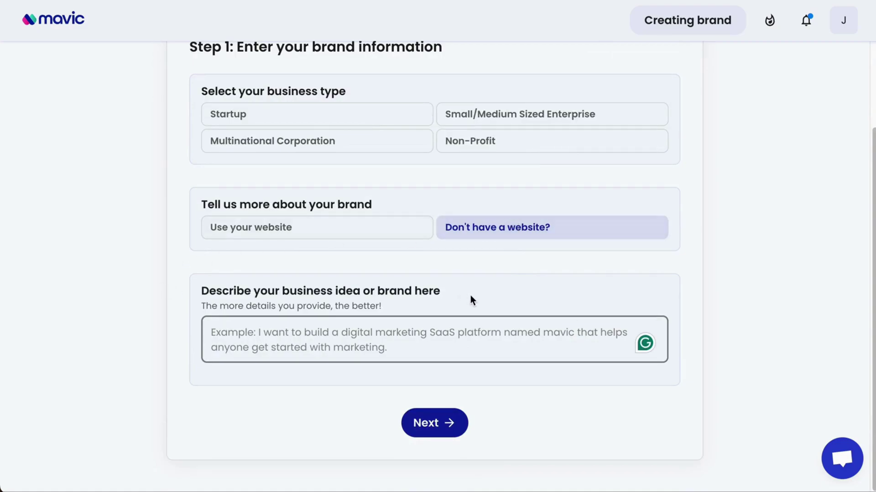
left_click(357, 121)
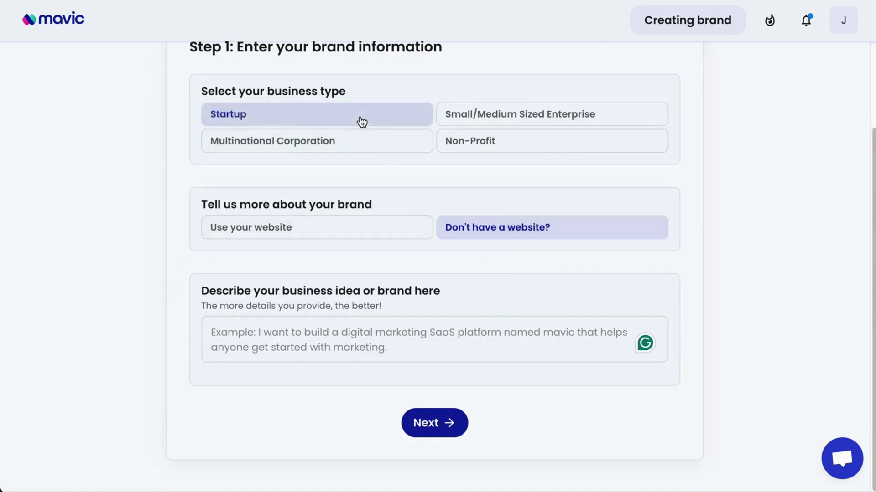
left_click(355, 226)
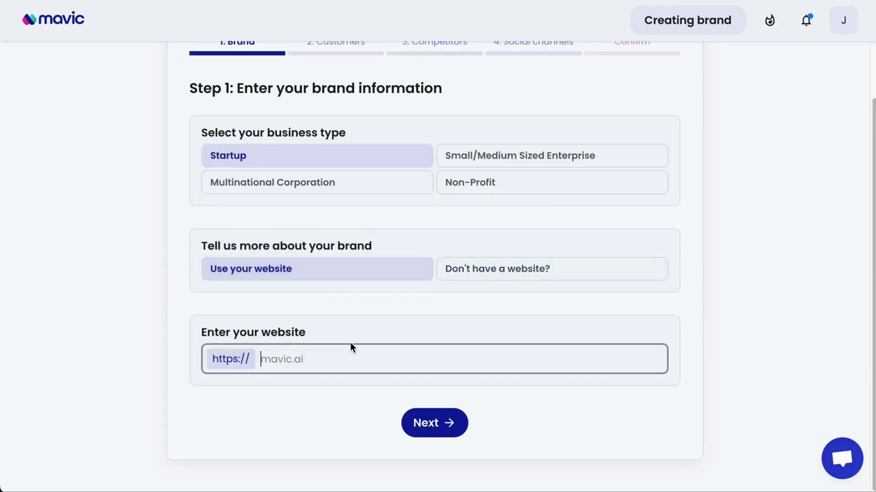
type("mavic.ai")
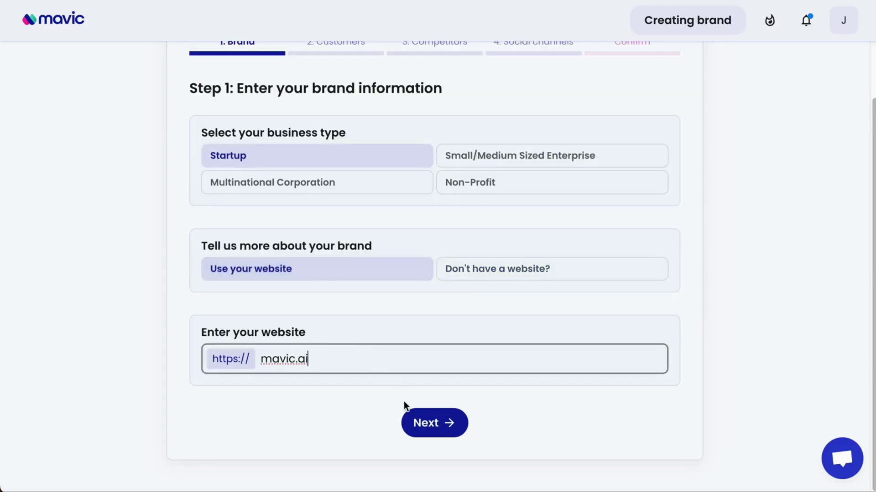
left_click(434, 423)
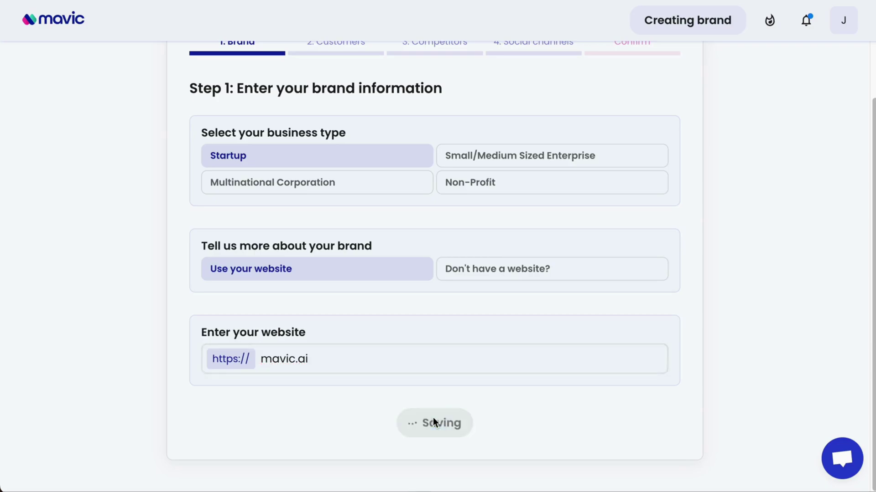
- Set the customer location to Worldwide and the customer type to Businesses (B2B)
scroll(753, 362, "down", 1)
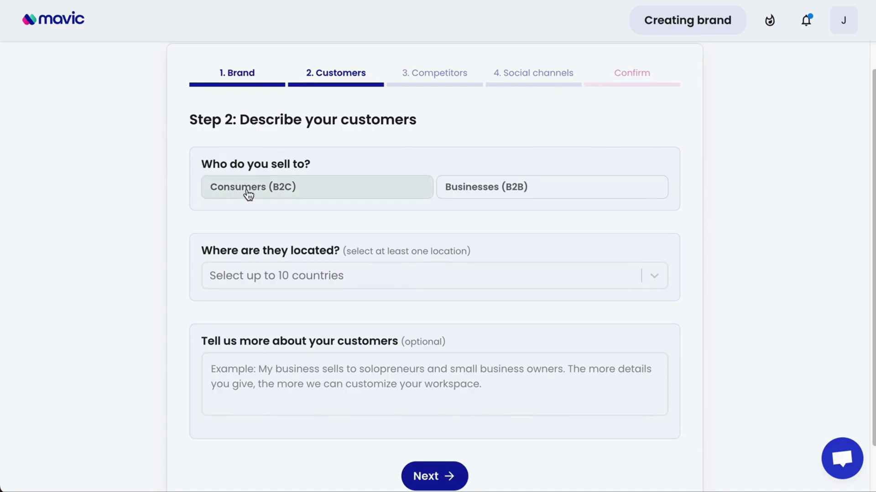
scroll(482, 277, "down", 1)
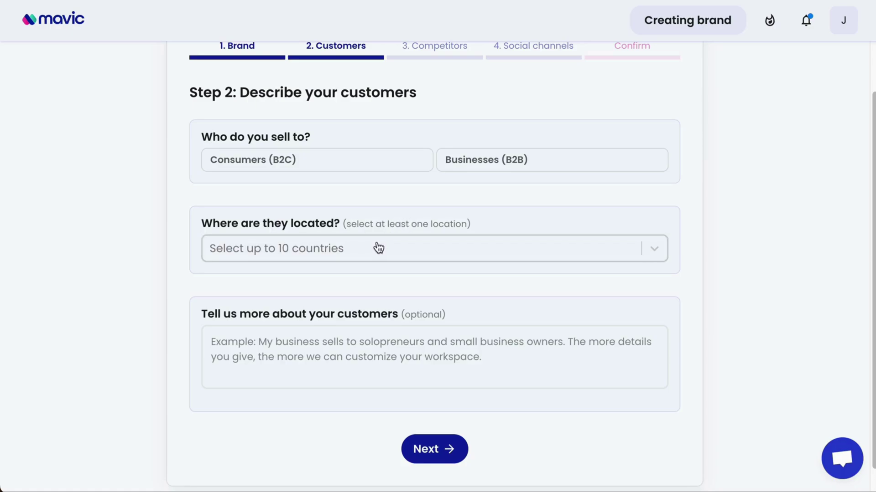
left_click(437, 259)
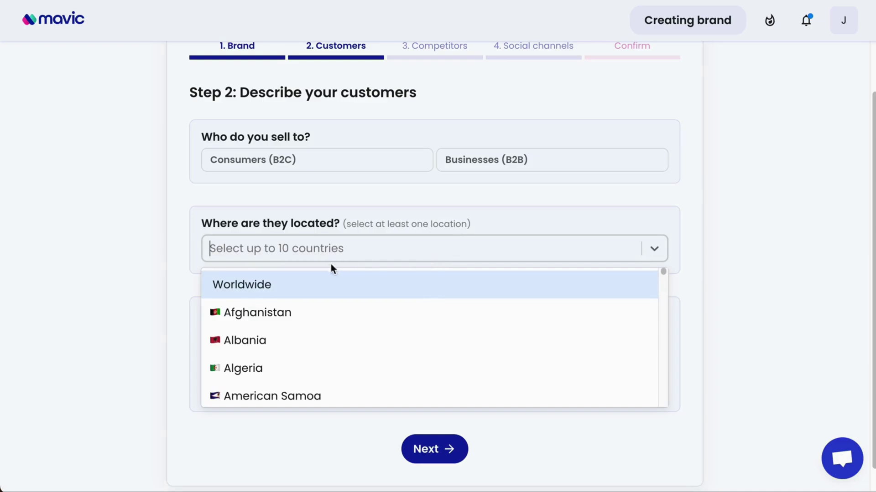
left_click(305, 287)
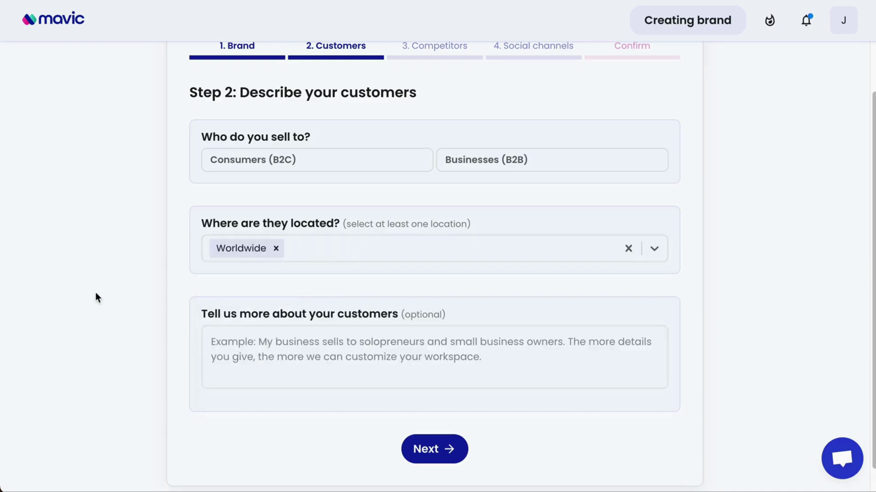
scroll(182, 288, "down", 1)
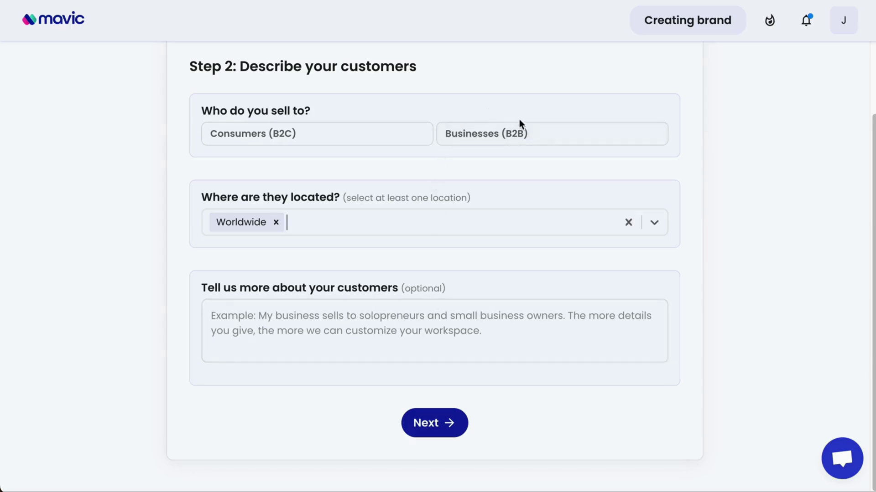
left_click(517, 135)
- Go to the competitors step and manually add Competitor A with website mavic.ai
left_click(436, 424)
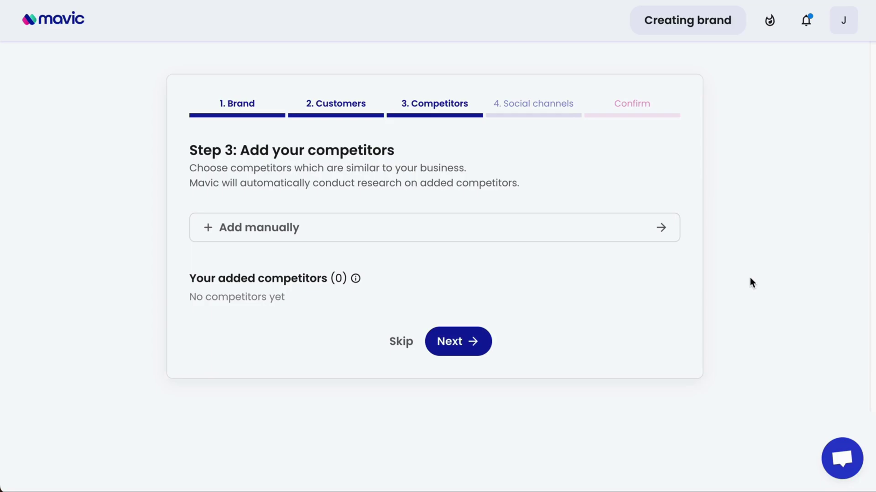
left_click(535, 235)
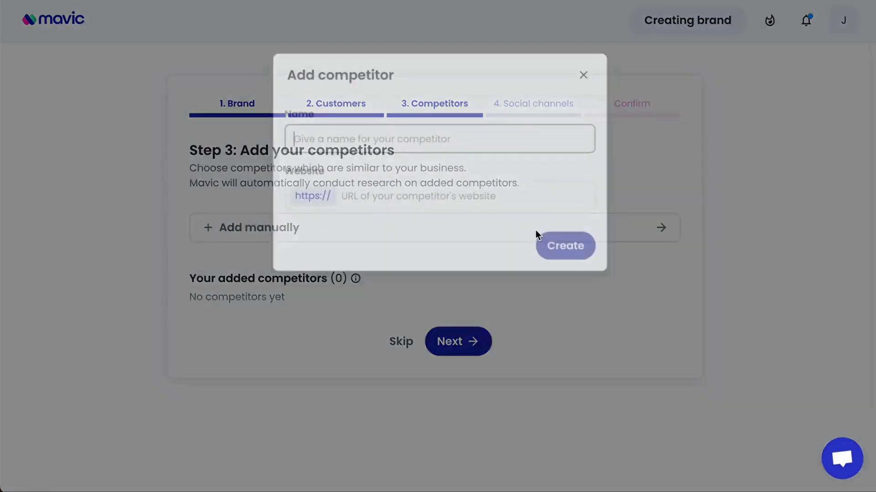
left_click(496, 198)
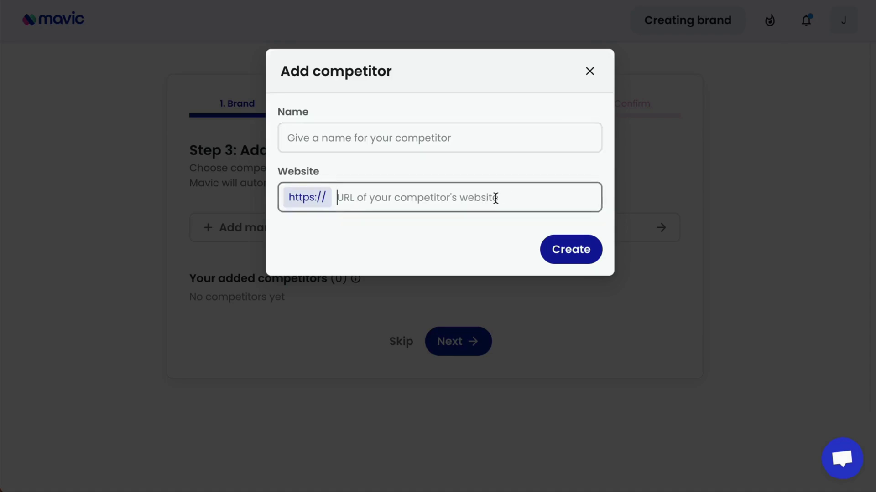
type("mavic.ai")
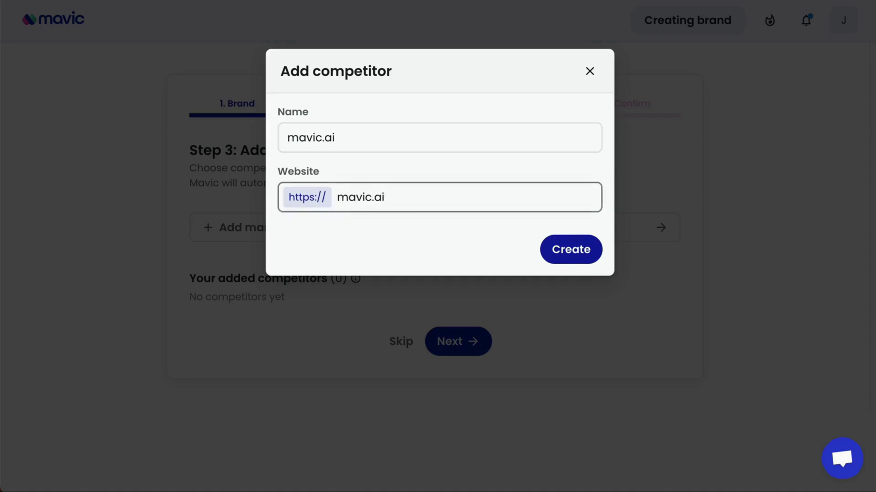
triple_click(503, 139)
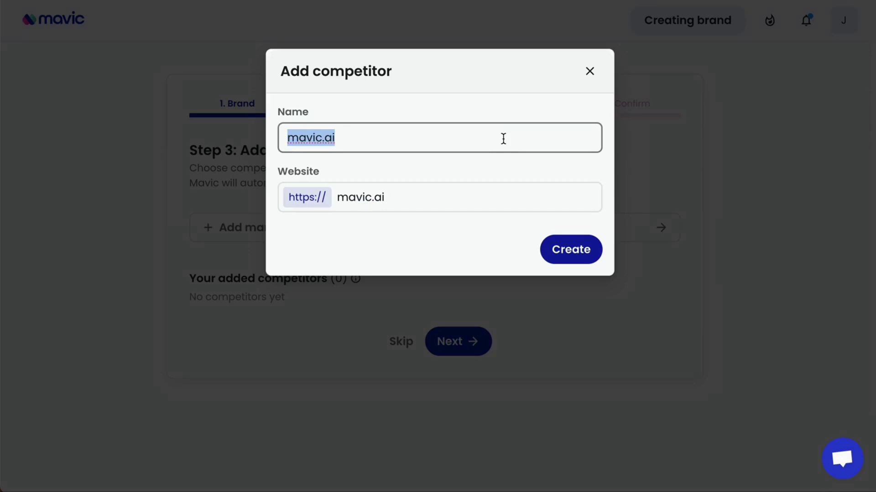
type("Competitor A")
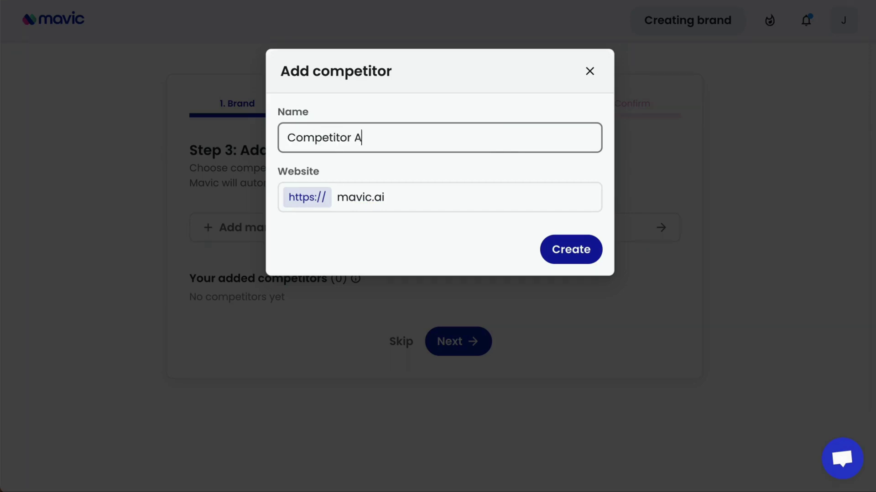
left_click(585, 250)
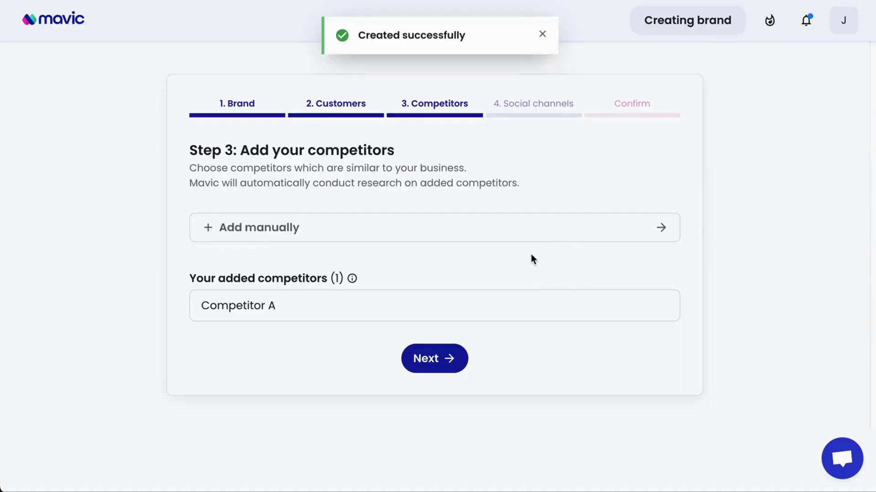
- Continue past the competitors step and skip connecting social channels
left_click(460, 358)
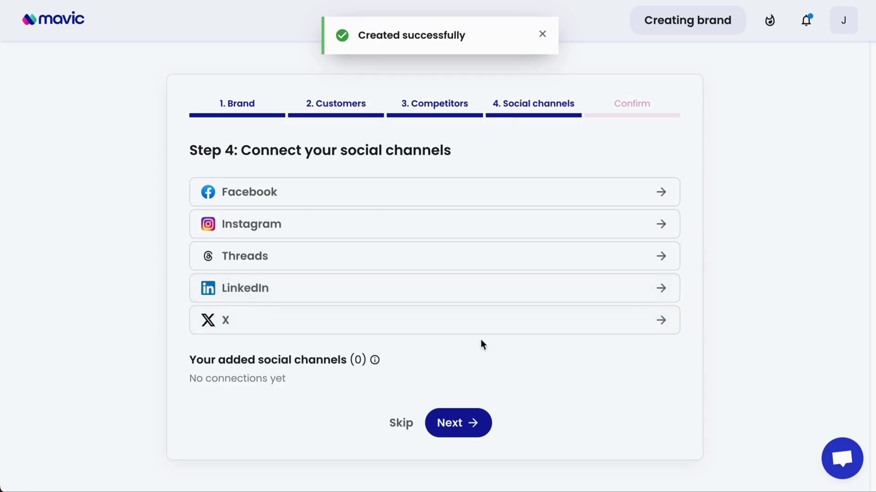
left_click(397, 426)
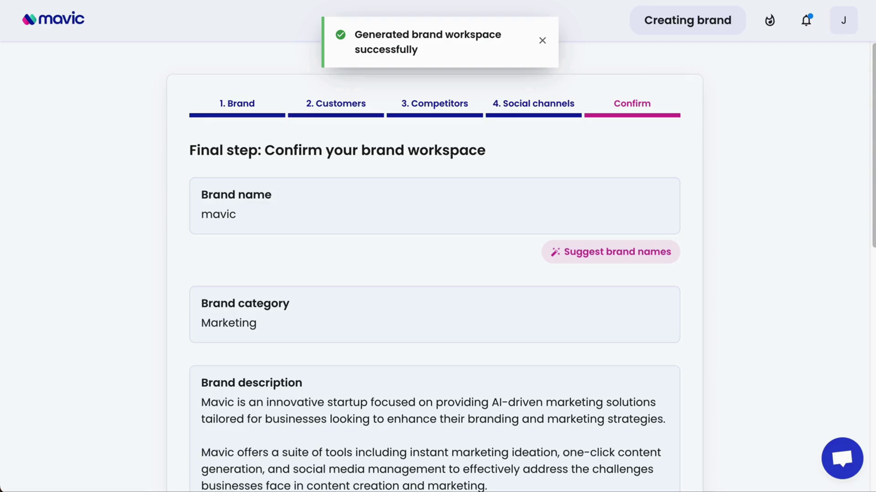
- Review the generated brand details and re-save the brand name as mavic
scroll(817, 234, "down", 2)
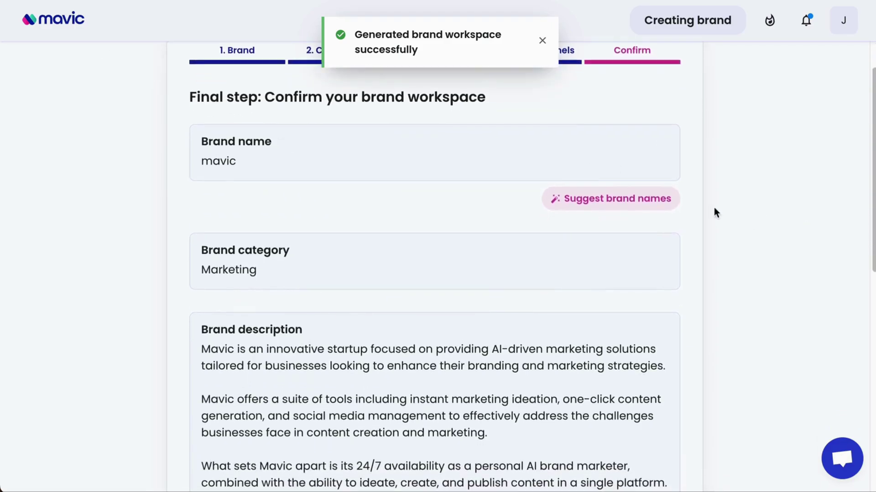
scroll(293, 152, "down", 3)
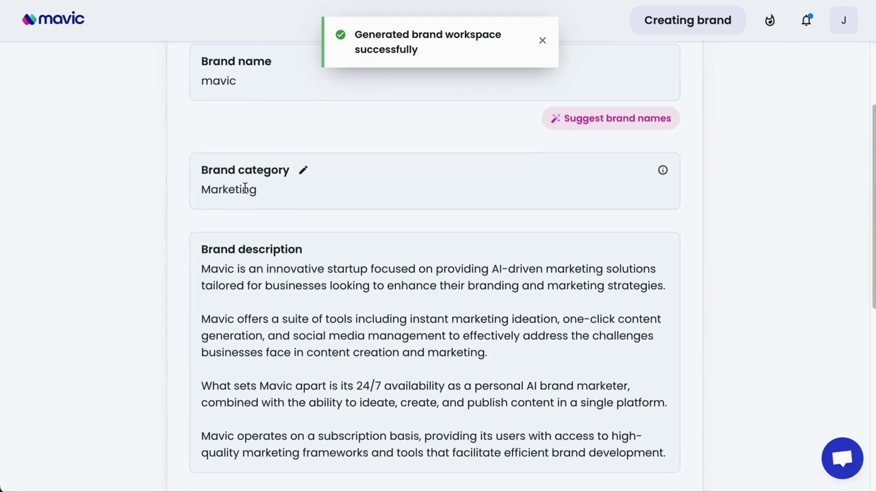
scroll(319, 176, "down", 6)
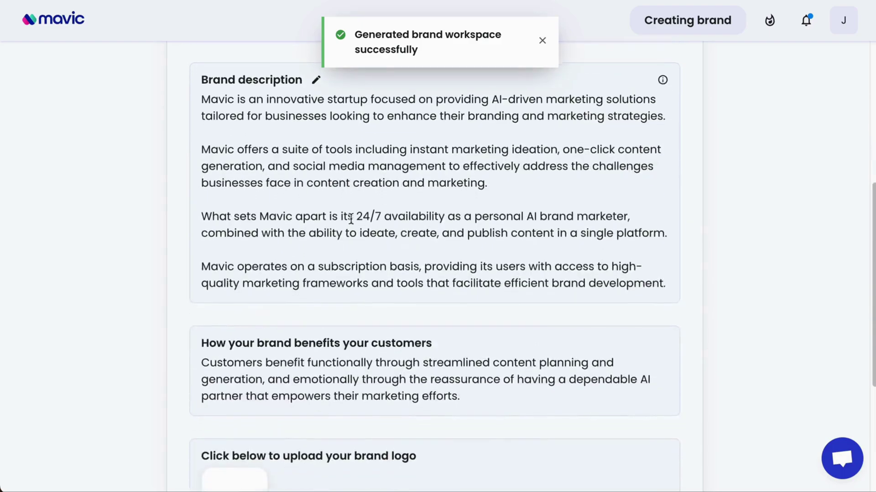
scroll(350, 220, "down", 2)
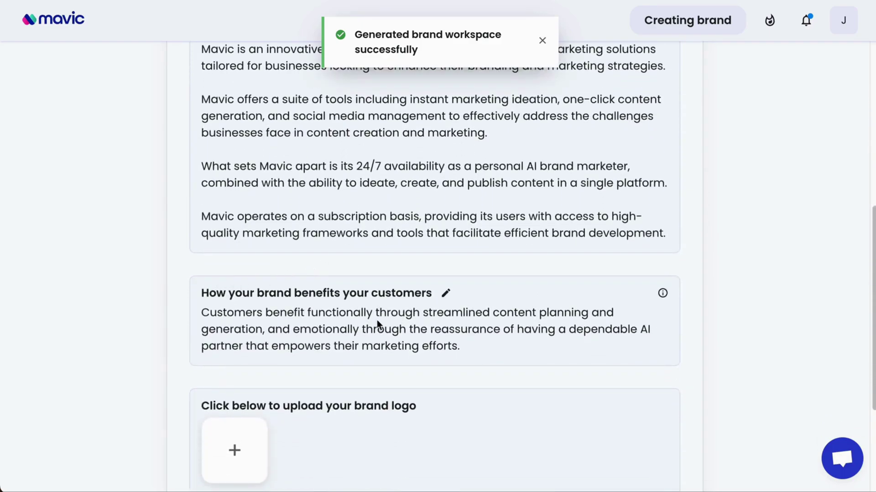
scroll(377, 319, "up", 10)
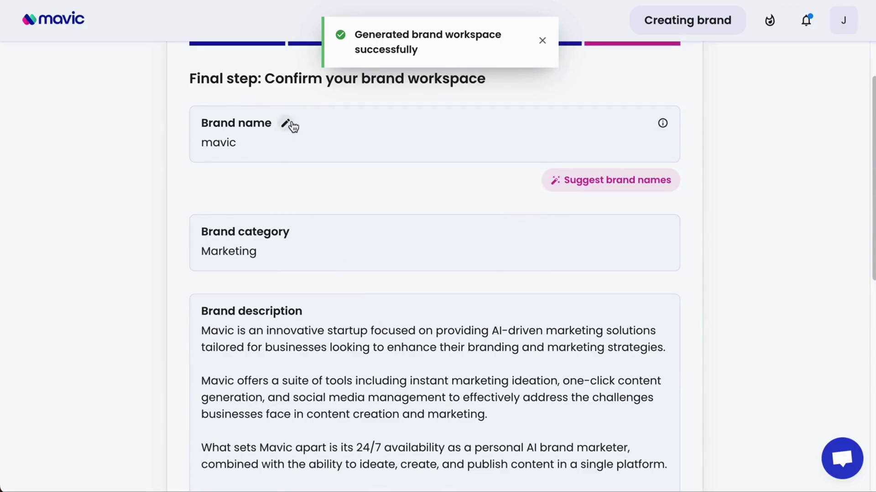
left_click(291, 124)
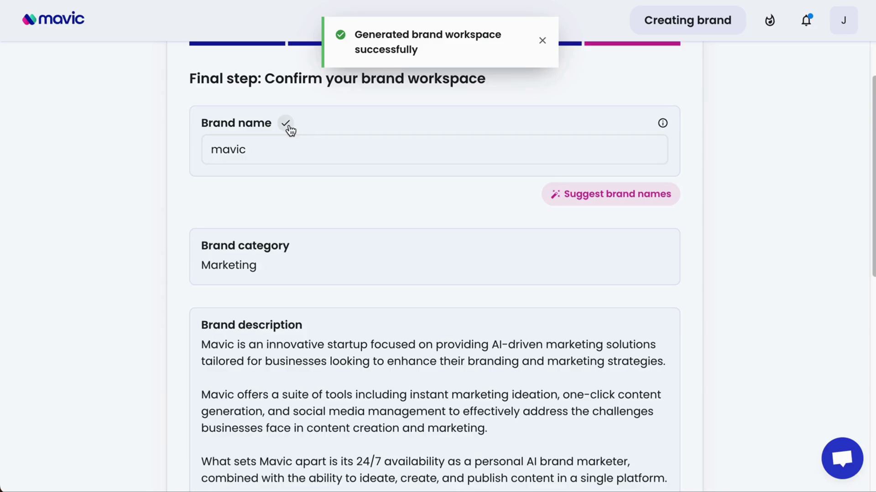
double_click(245, 153)
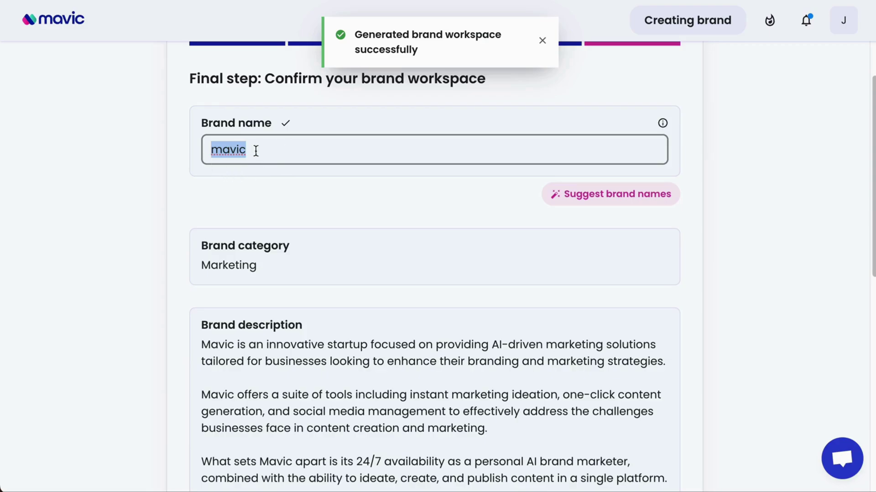
left_click(284, 125)
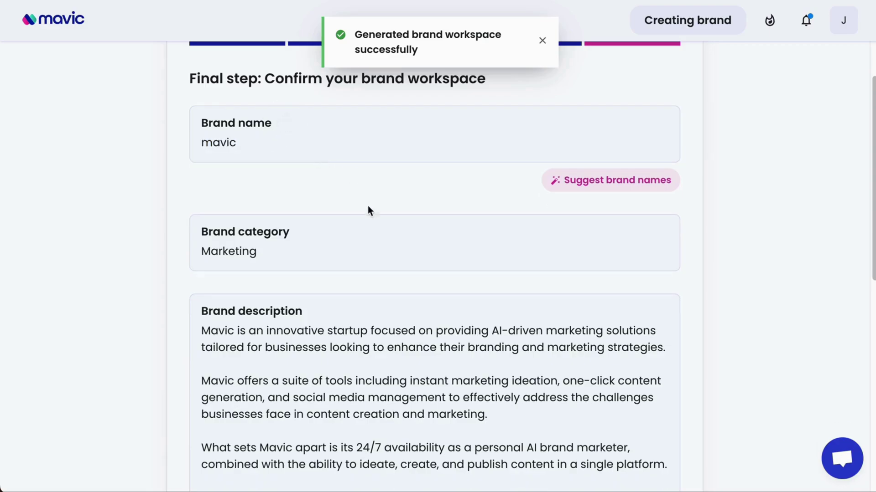
scroll(367, 232, "down", 4)
scroll(357, 233, "down", 6)
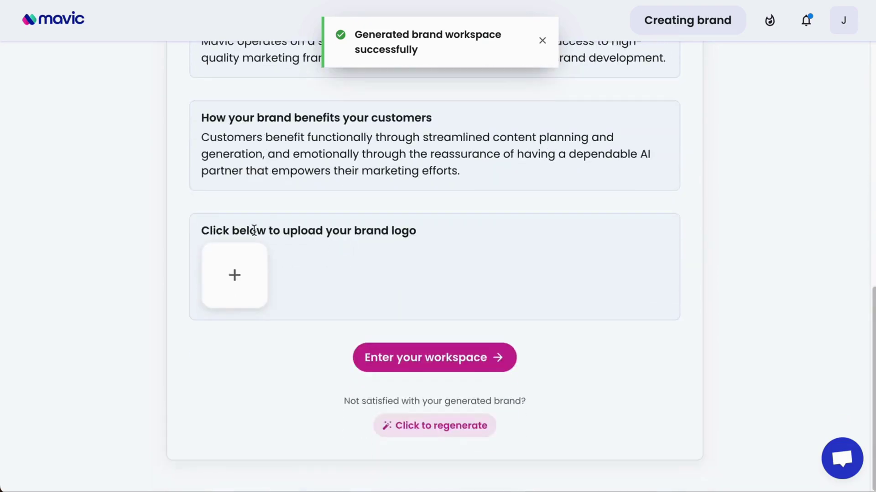
- Upload 'mavic logo square_500x500.png' as the brand logo and enter the workspace
left_click(237, 292)
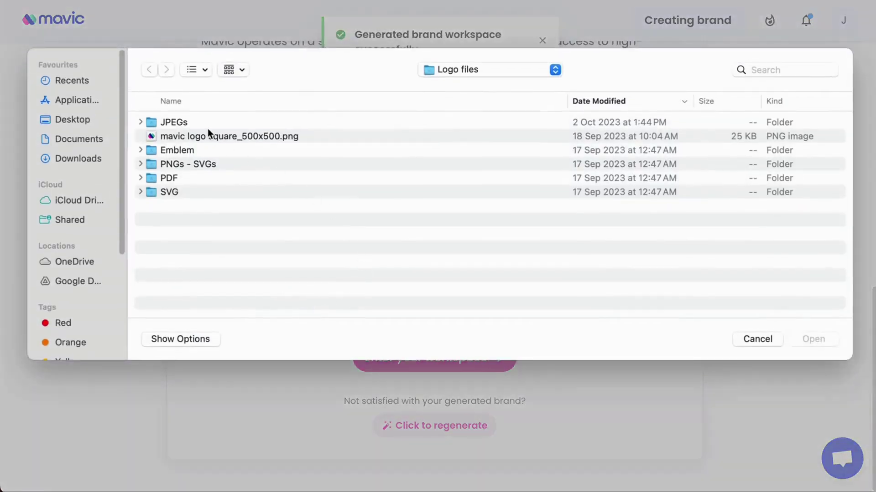
double_click(206, 135)
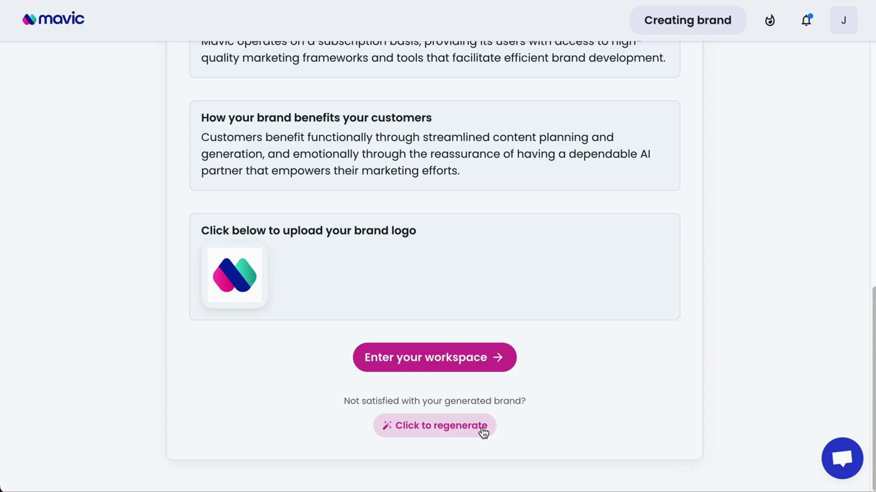
left_click(470, 368)
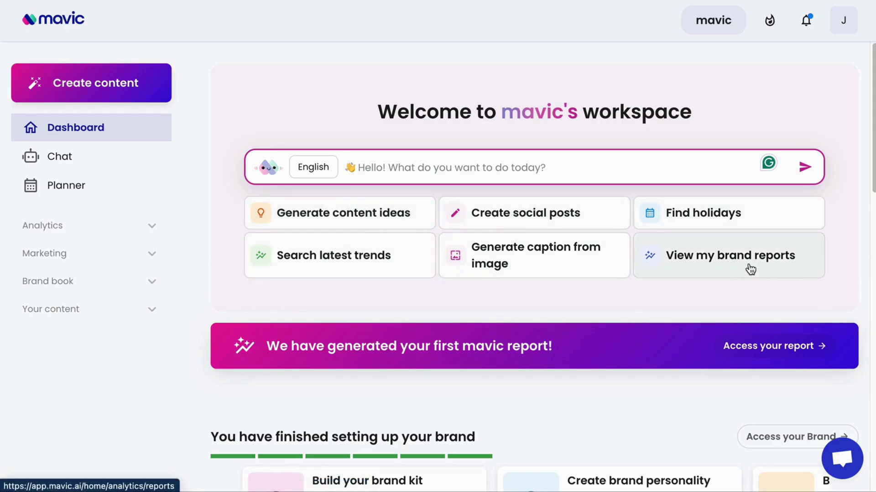
scroll(748, 269, "down", 4)
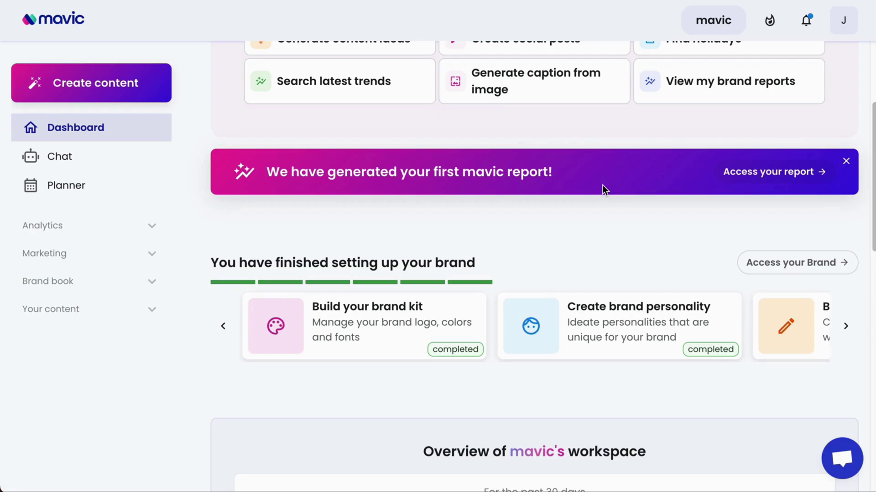
scroll(504, 201, "down", 1)
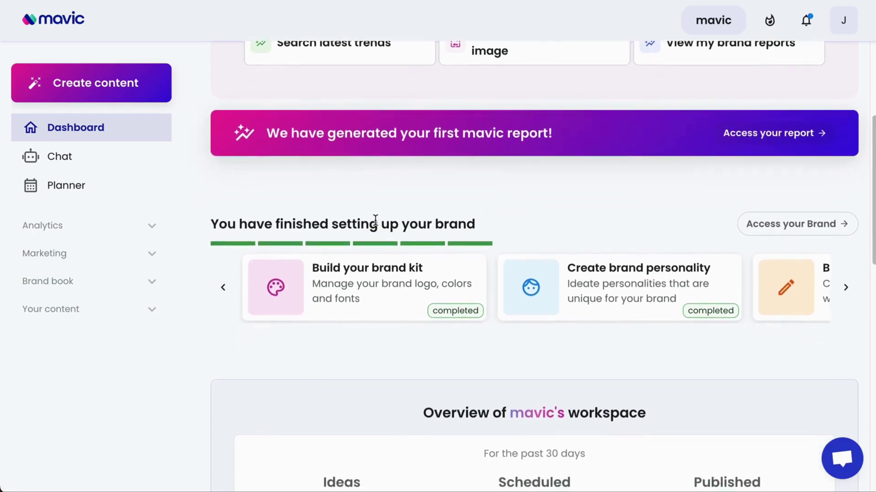
left_click(846, 287)
left_click(846, 287)
left_click(846, 288)
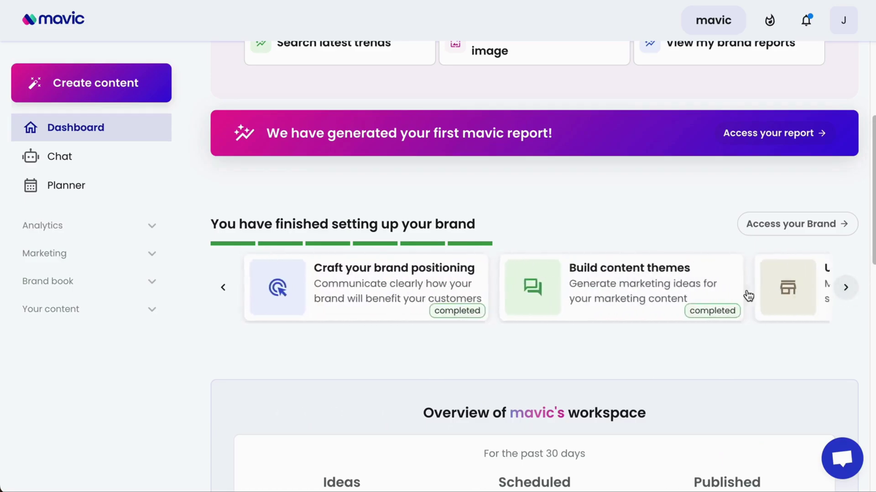
left_click(223, 289)
left_click(223, 289)
left_click(223, 290)
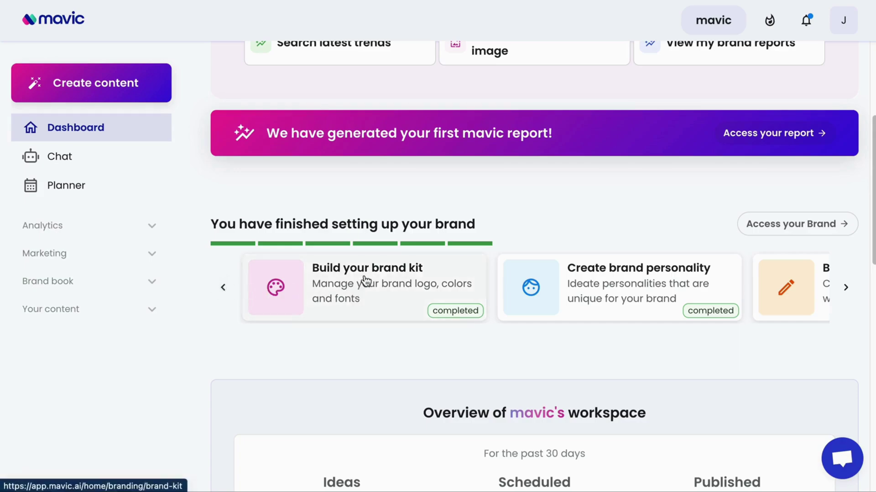
scroll(446, 301, "down", 1)
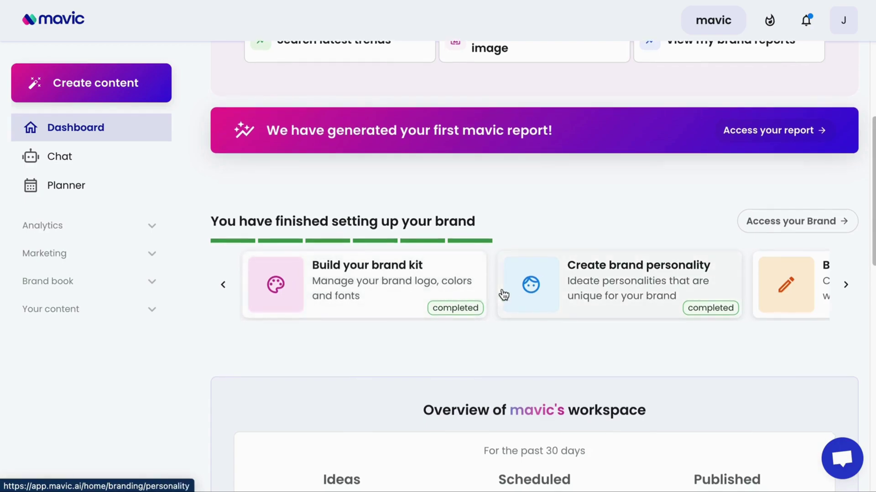
scroll(570, 288, "down", 1)
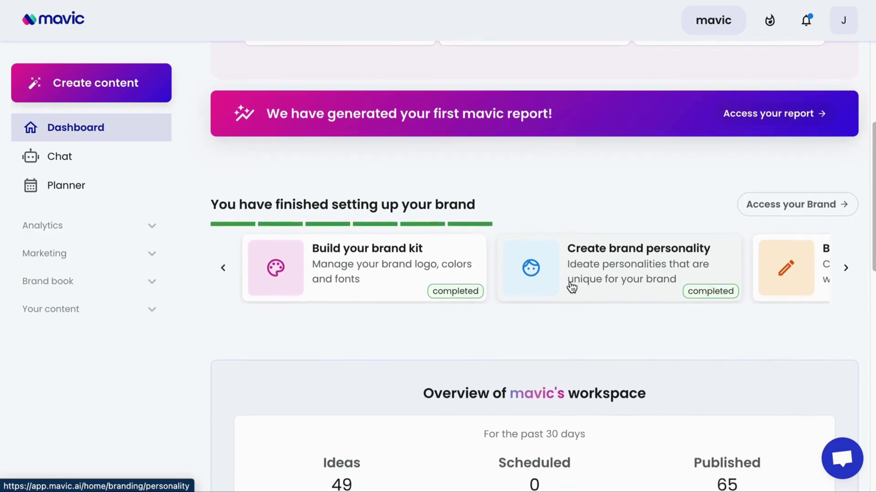
scroll(571, 287, "down", 4)
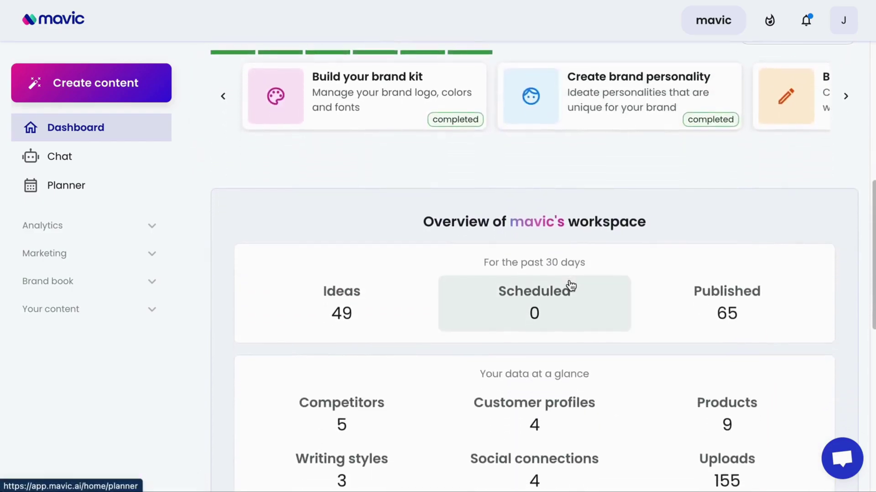
scroll(570, 283, "down", 2)
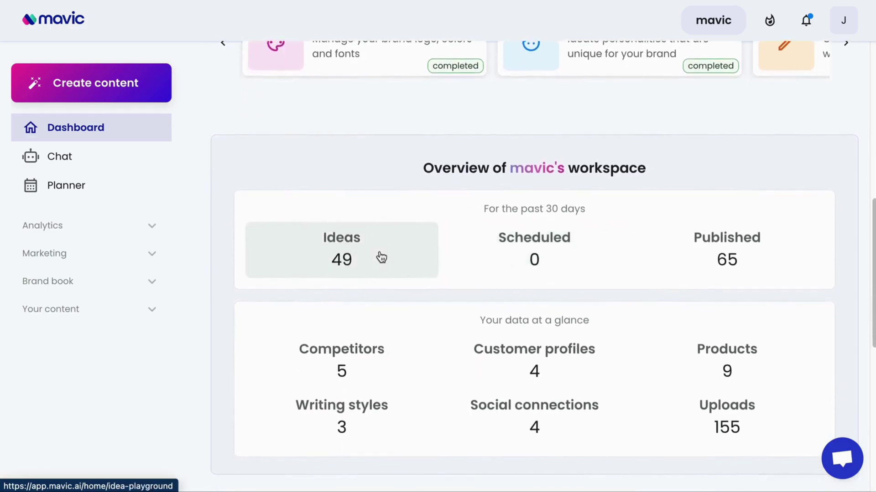
scroll(382, 257, "down", 1)
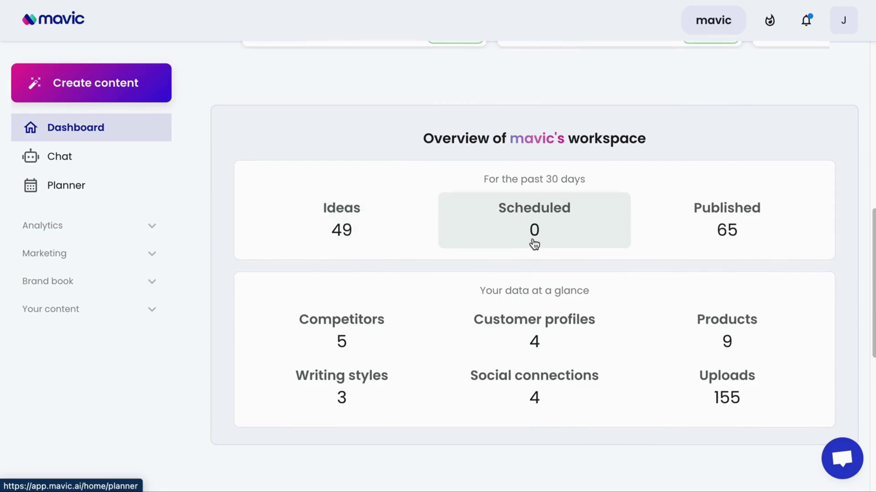
scroll(778, 226, "down", 4)
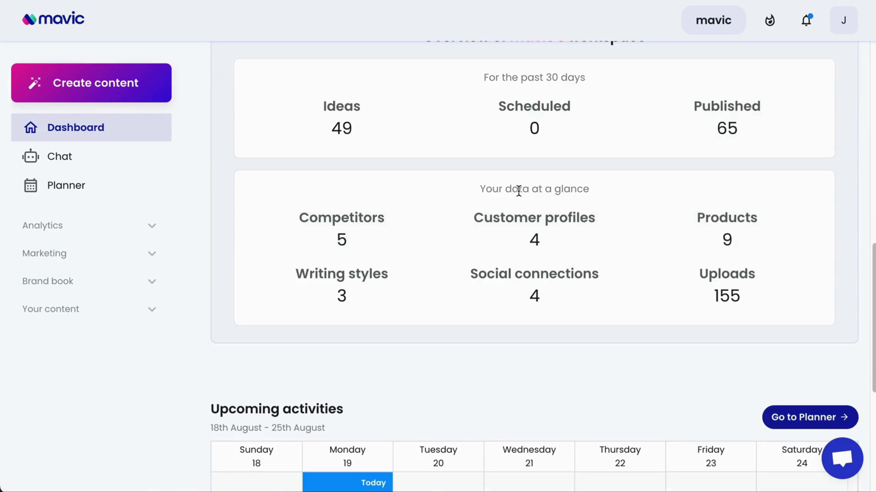
scroll(519, 191, "up", 1)
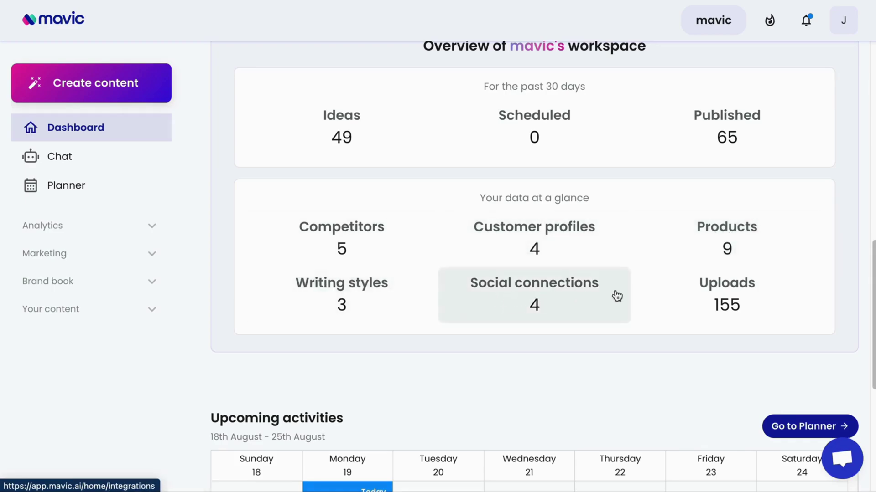
scroll(585, 277, "down", 5)
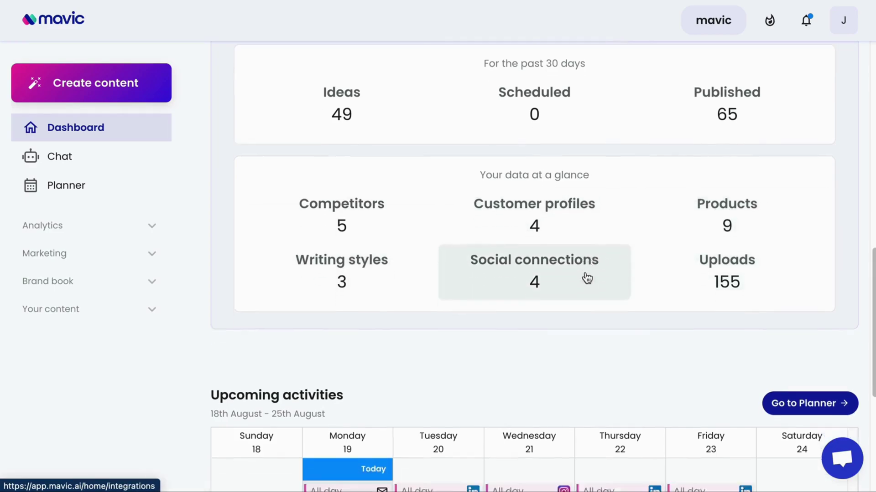
scroll(619, 225, "down", 1)
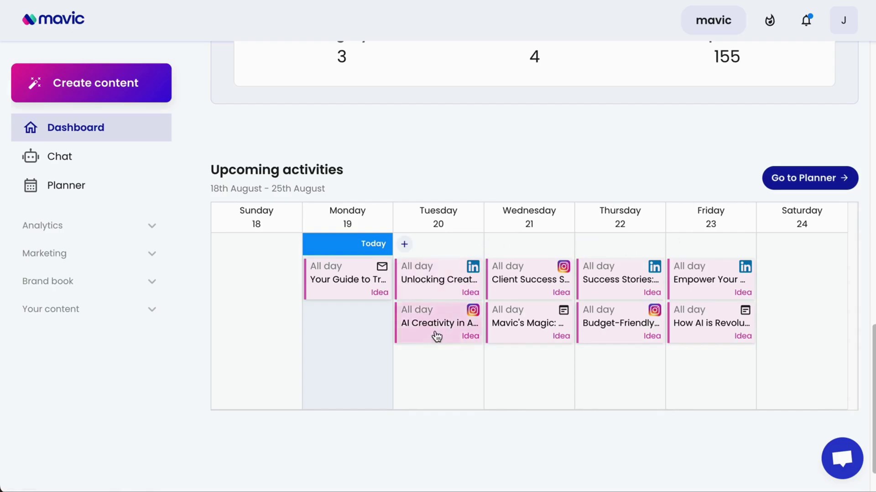
scroll(478, 373, "up", 10)
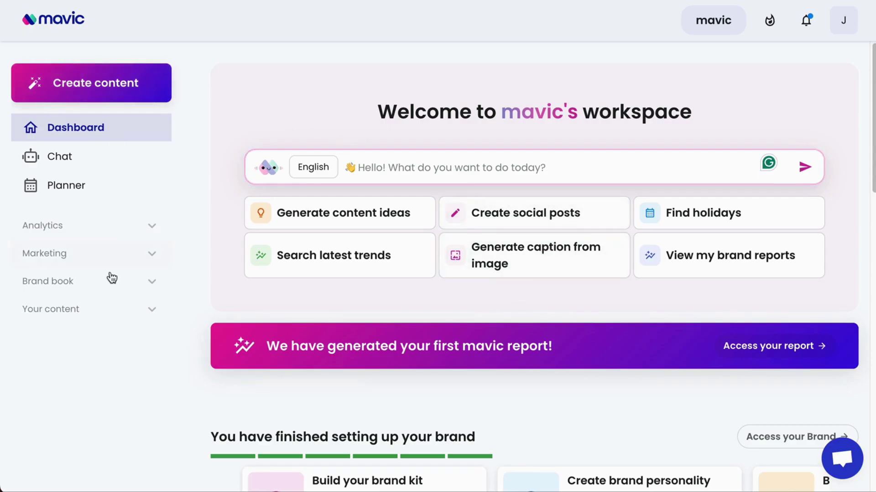
- Look at the available post types under Create content, then switch to the Chat page
left_click(132, 93)
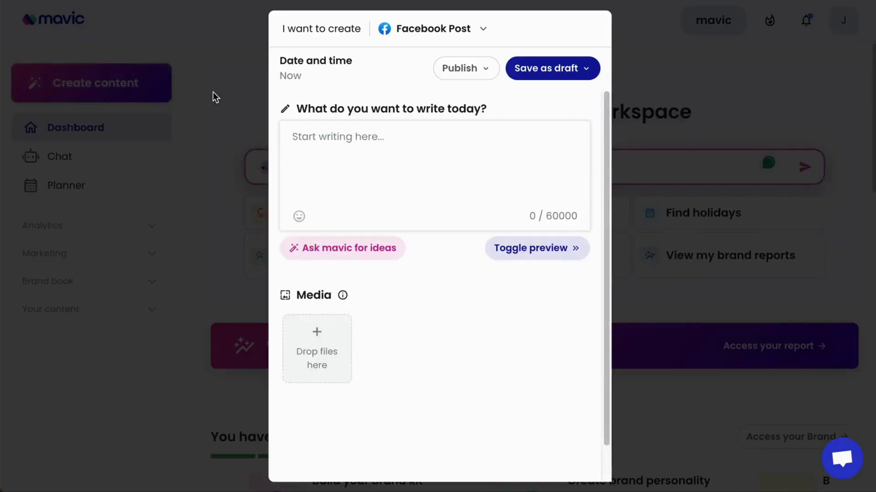
left_click(439, 32)
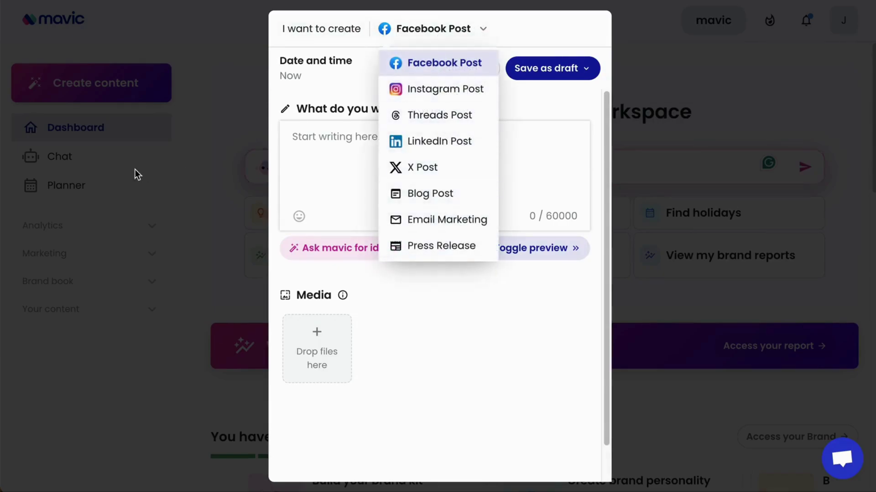
left_click(173, 170)
left_click(95, 166)
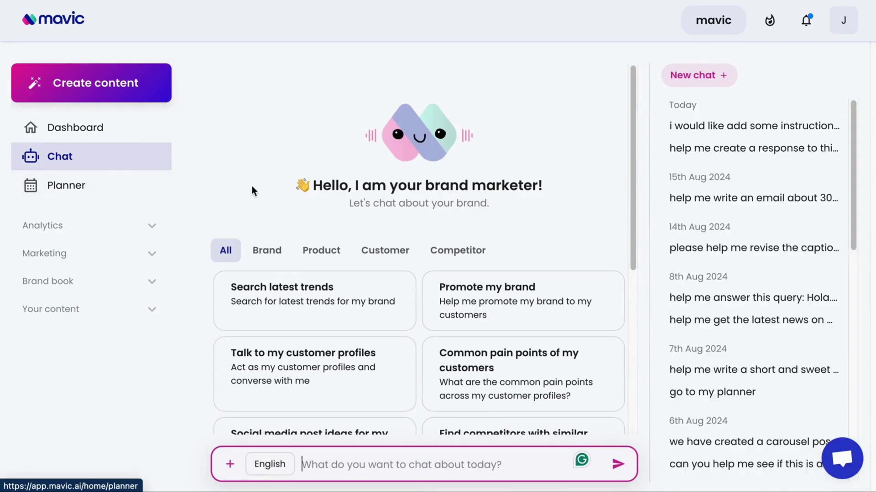
- Glance at the planner, then open Idea playground under Marketing
left_click(78, 195)
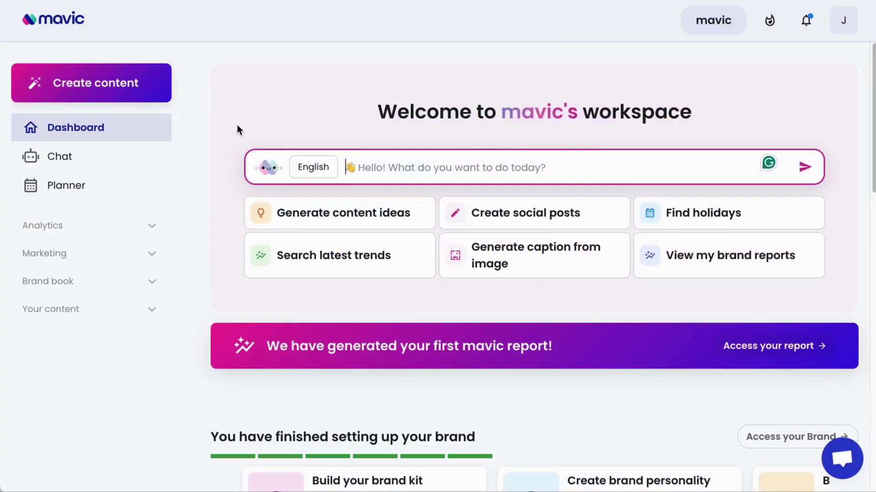
left_click(94, 254)
left_click(111, 283)
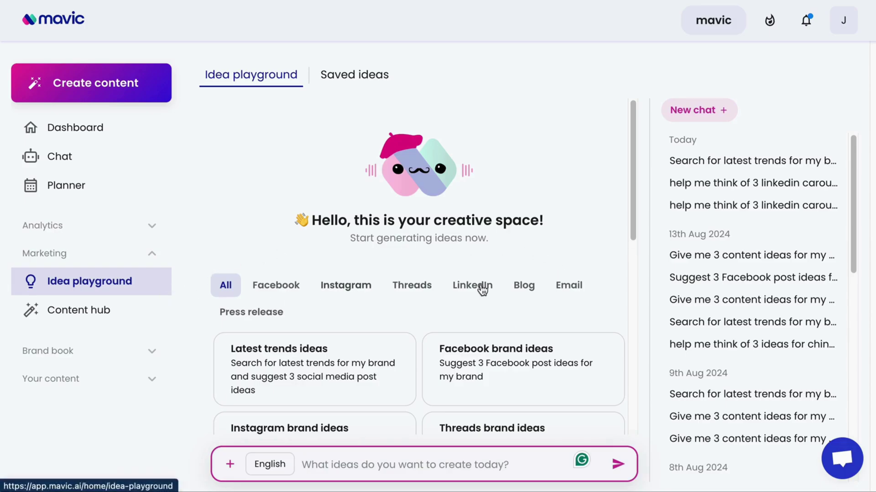
- Run the Latest trends idea card to get trends plus social post suggestions
scroll(347, 262, "down", 1)
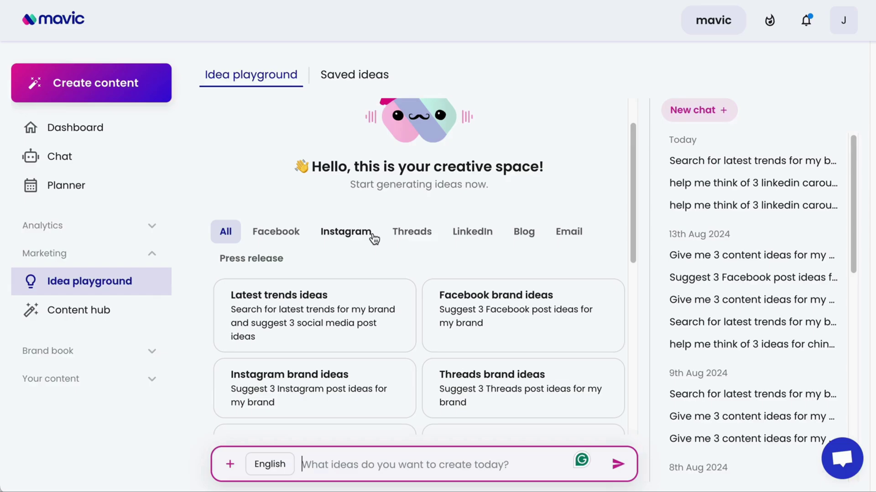
scroll(373, 244, "down", 1)
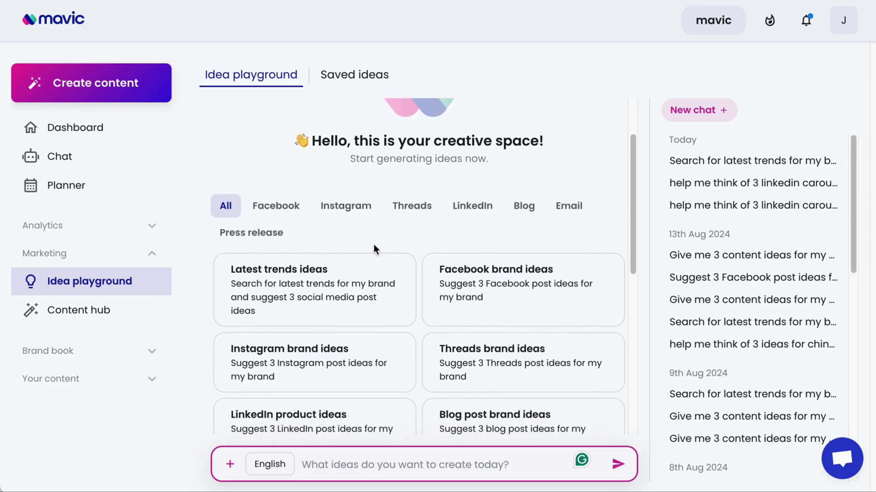
left_click(338, 294)
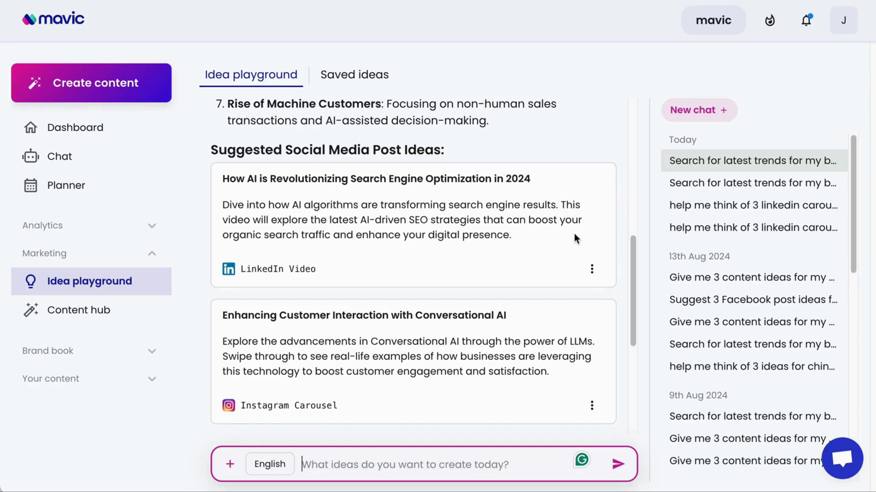
- Save the SEO LinkedIn video idea and the Instagram carousel idea
left_click(591, 269)
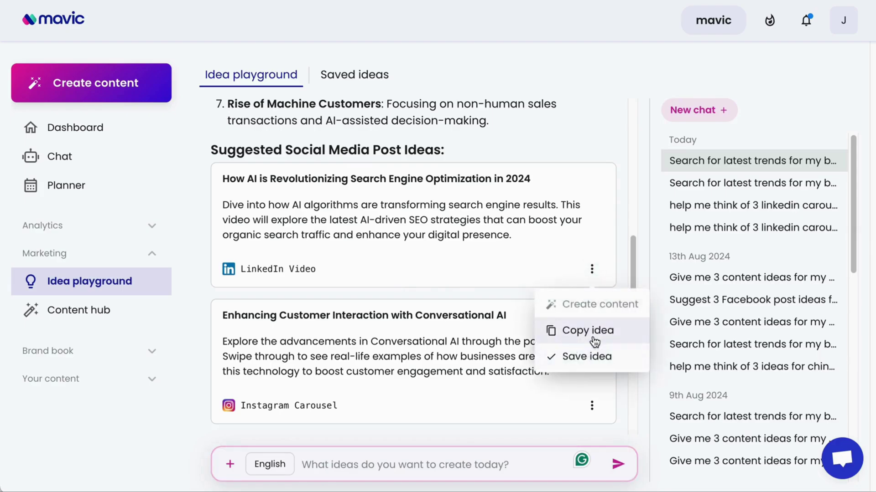
left_click(593, 363)
scroll(592, 365, "down", 4)
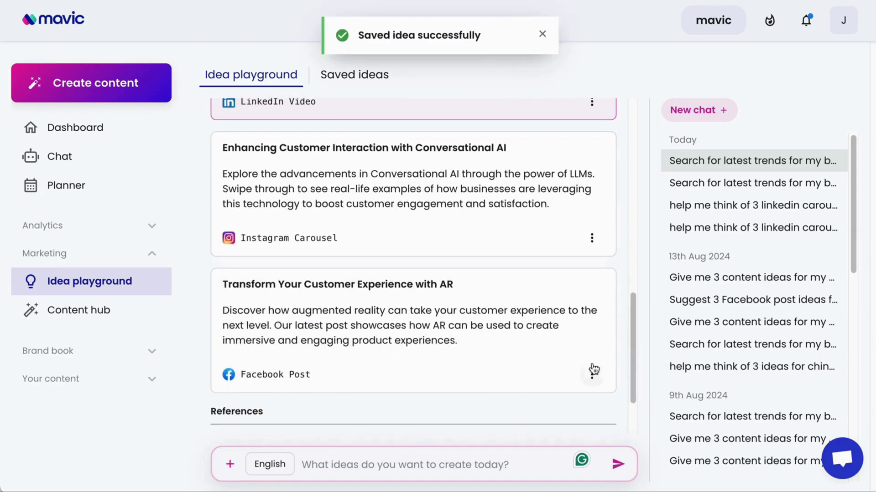
left_click(592, 239)
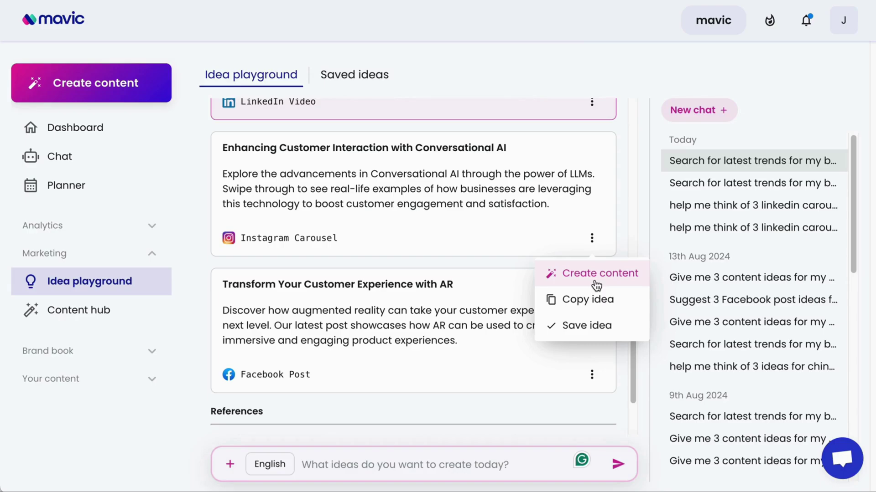
left_click(596, 324)
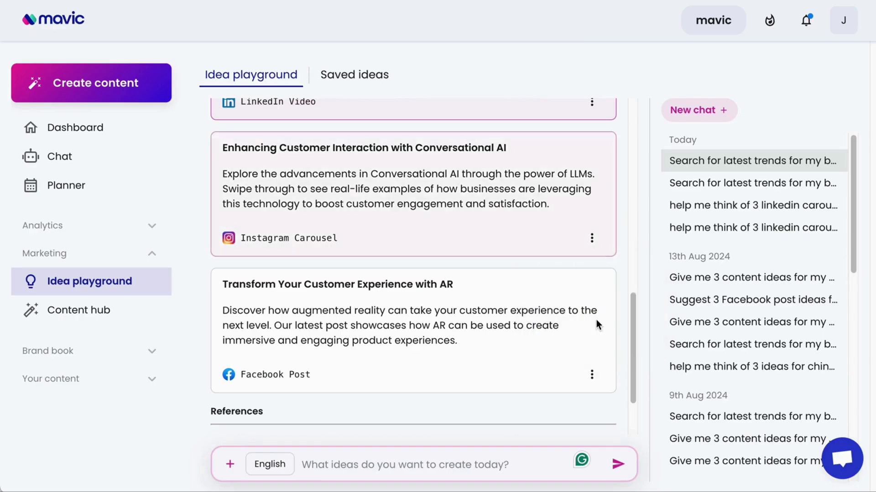
- Save the Facebook AR post idea, then place the cursor in the chat box
scroll(596, 319, "down", 1)
left_click(591, 289)
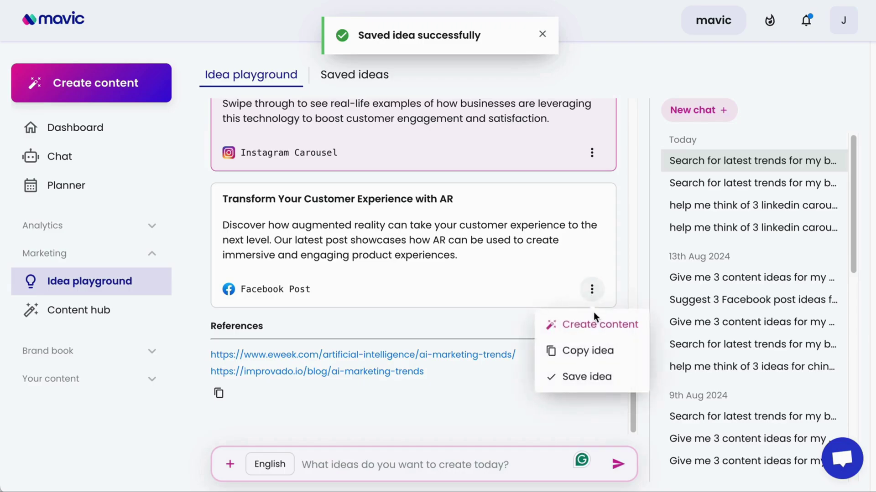
left_click(581, 373)
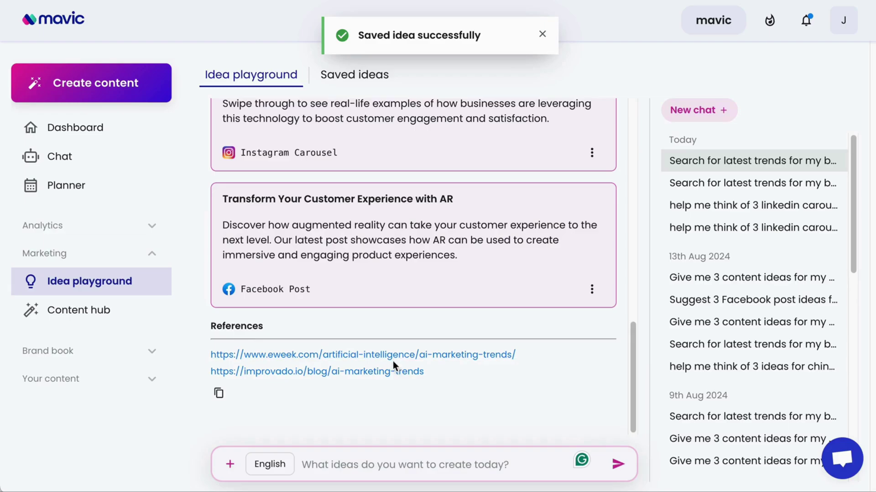
scroll(395, 364, "up", 8)
scroll(396, 359, "down", 3)
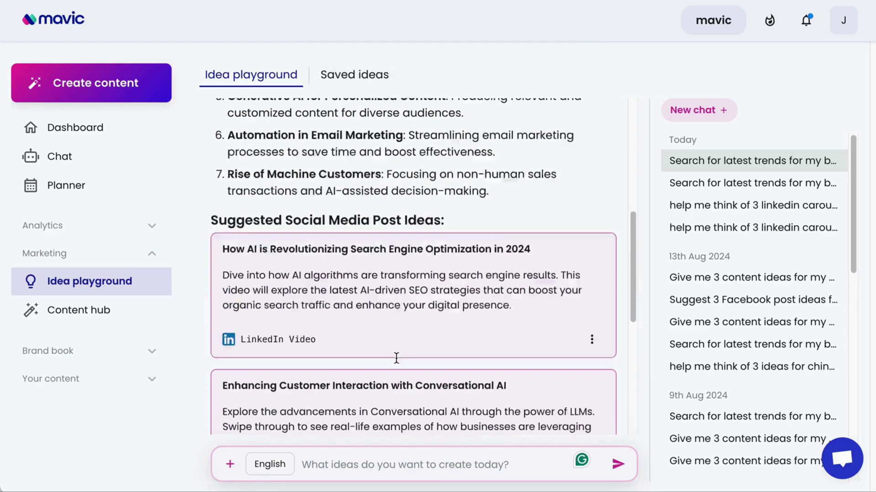
scroll(401, 360, "down", 2)
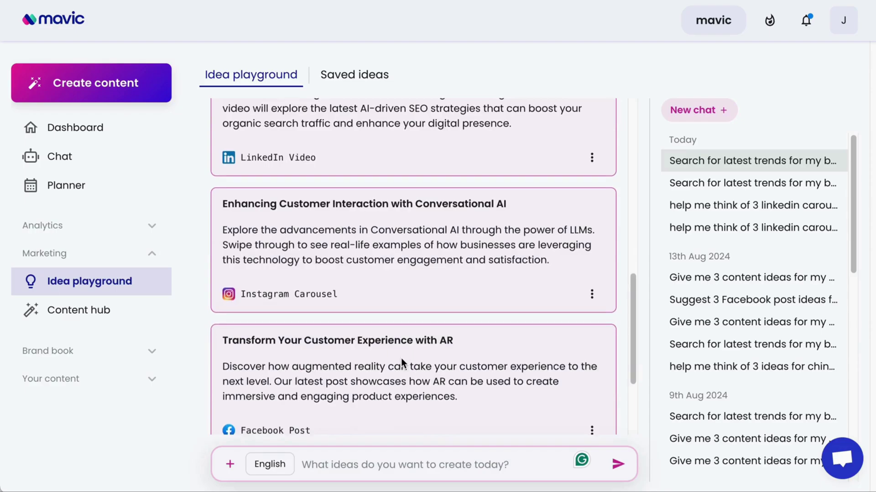
scroll(401, 357, "down", 3)
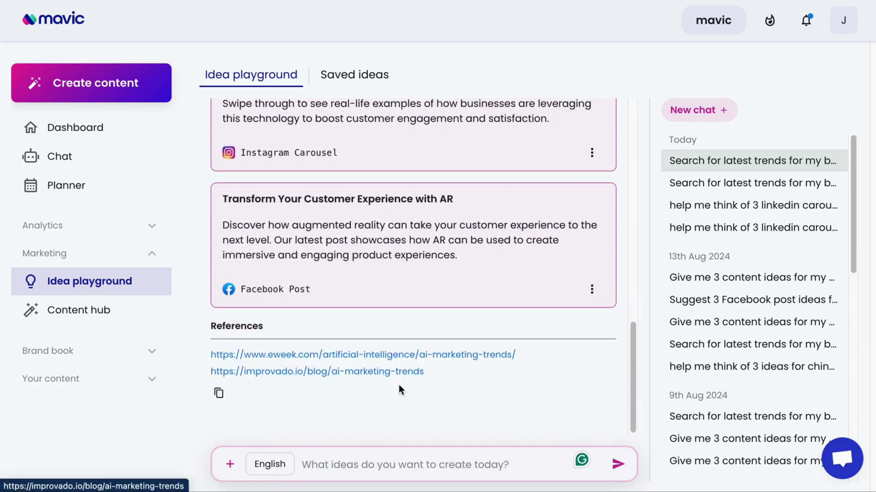
left_click(437, 462)
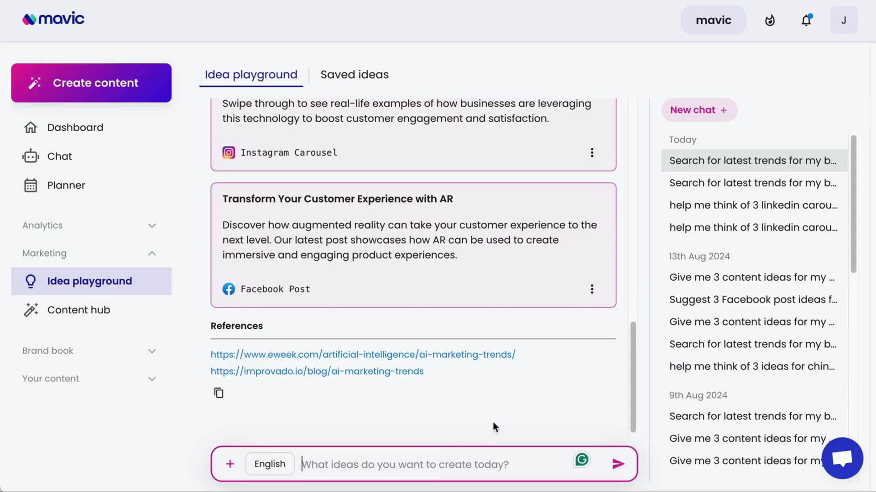
- Send Mavic the request 'Can you make the ideas more witty'
type("Ca")
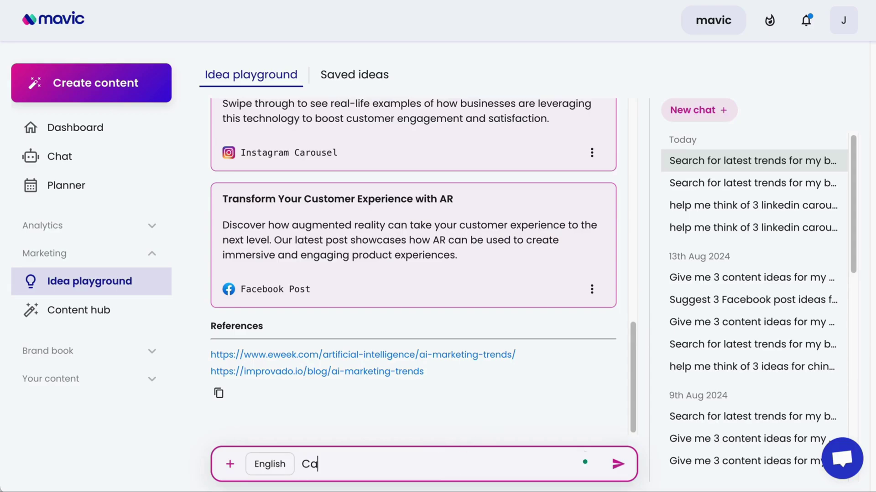
type("n you make the i")
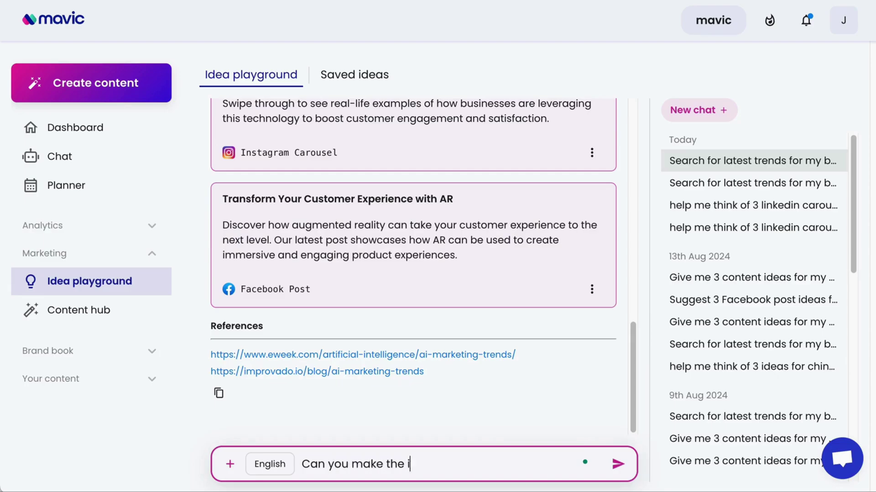
type("deas more witty?")
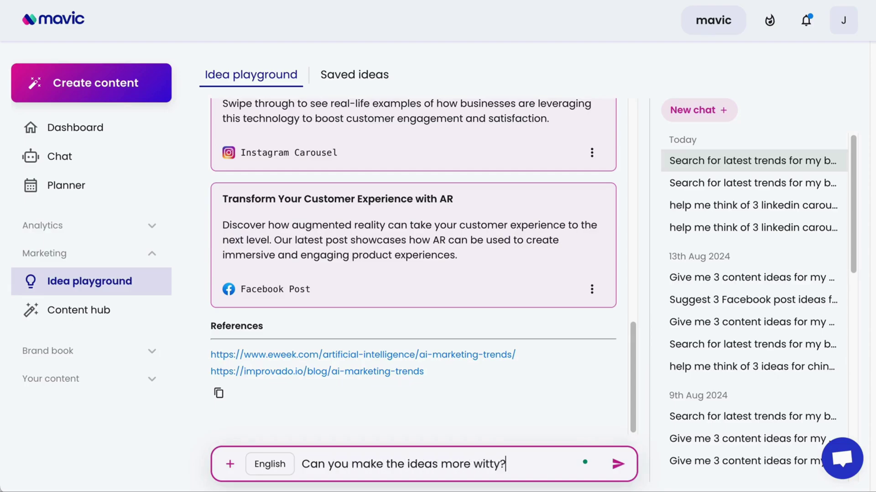
key("Return")
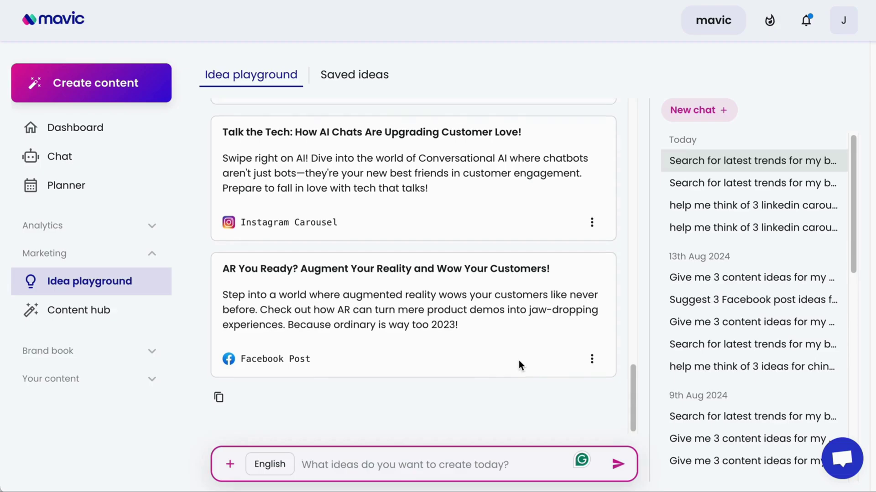
- Save the SEO Superpowers, Talk the Tech and AR You Ready ideas, then view the Saved ideas list
scroll(518, 360, "up", 5)
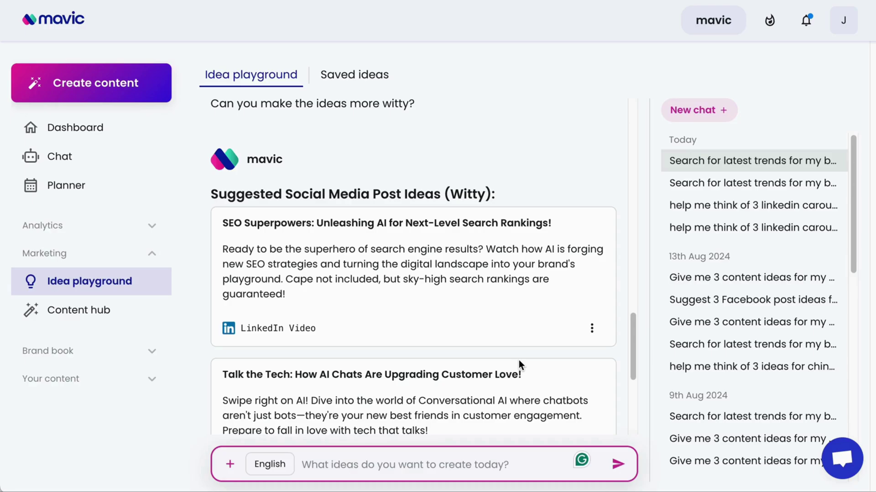
left_click(592, 328)
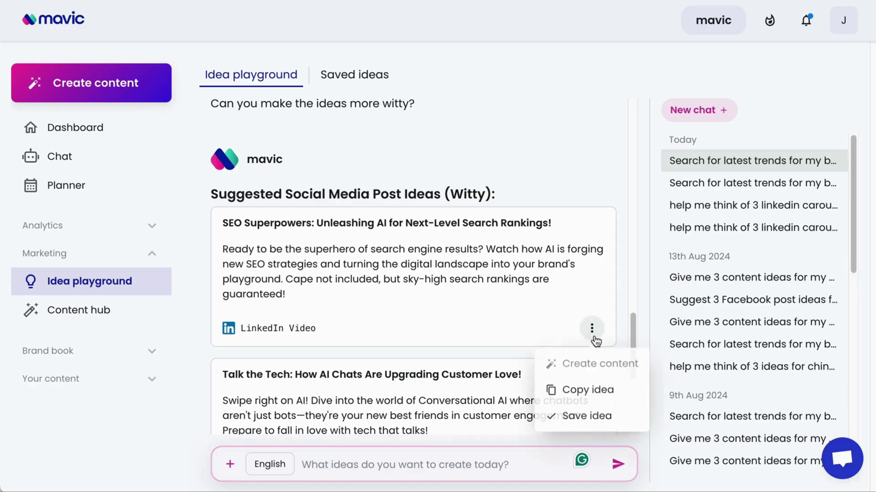
scroll(591, 383, "down", 2)
left_click(587, 337)
scroll(593, 320, "down", 3)
left_click(592, 288)
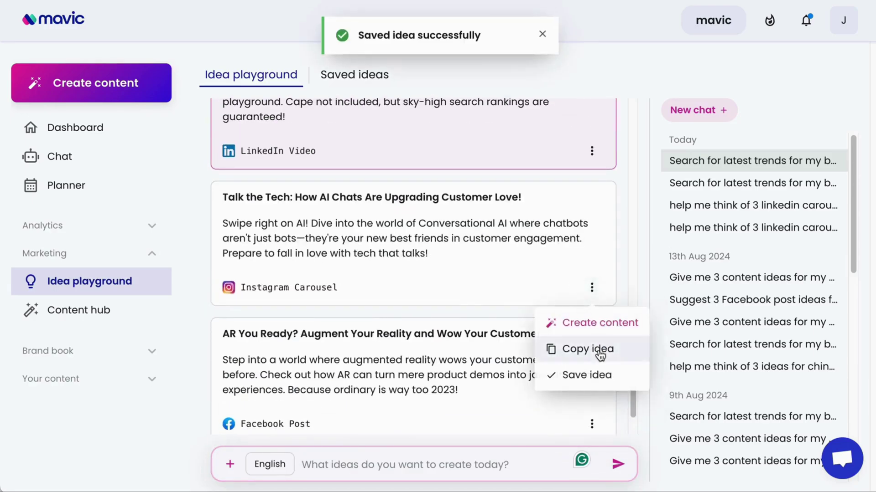
left_click(593, 373)
scroll(598, 379, "down", 1)
left_click(592, 386)
left_click(572, 442)
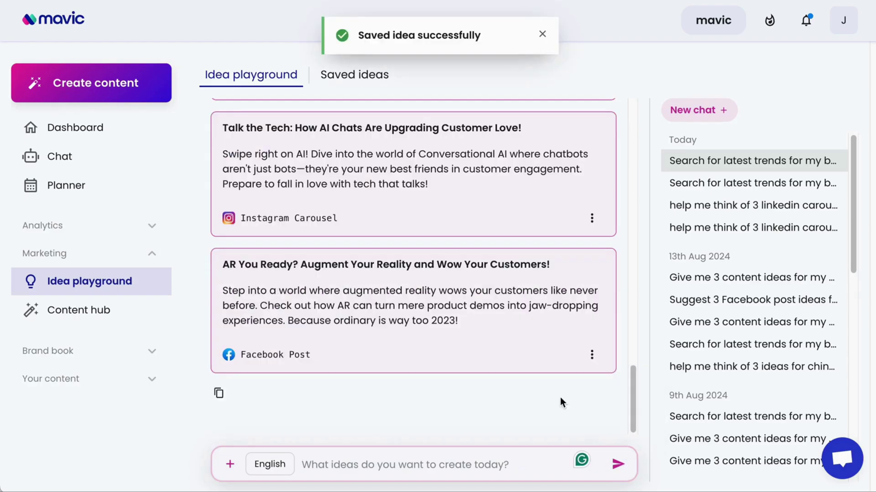
left_click(365, 83)
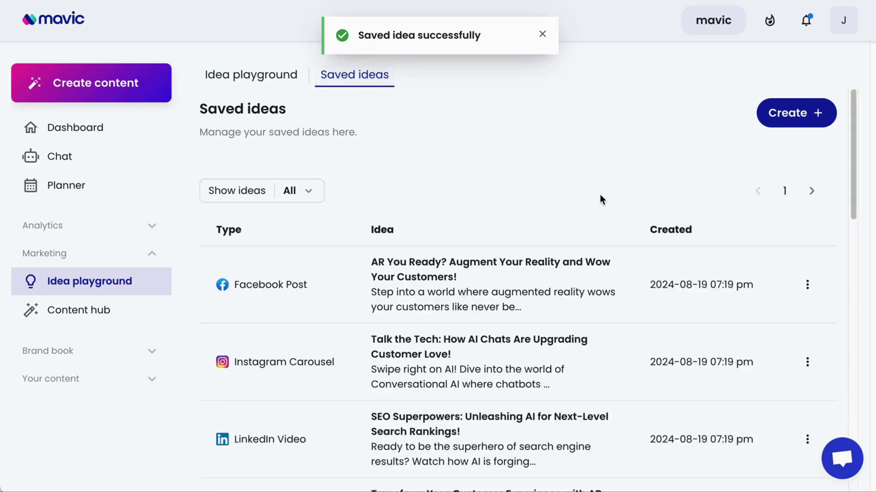